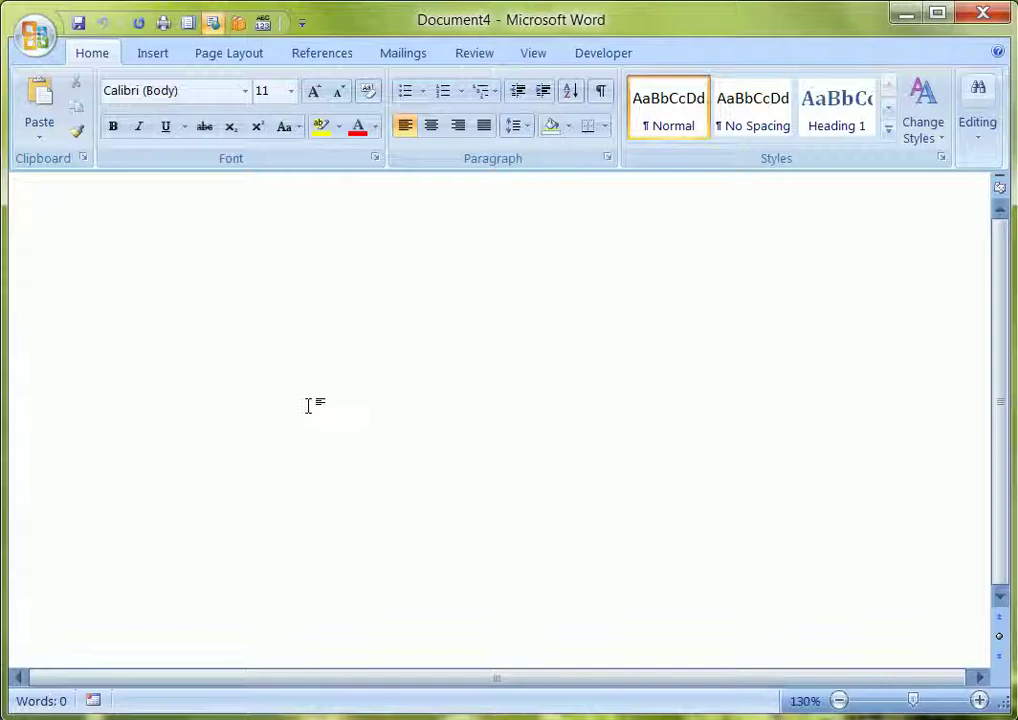
# - Insert three paragraphs of sample text using =rand(3,3)
pyautogui.write('=rand(3,3)')
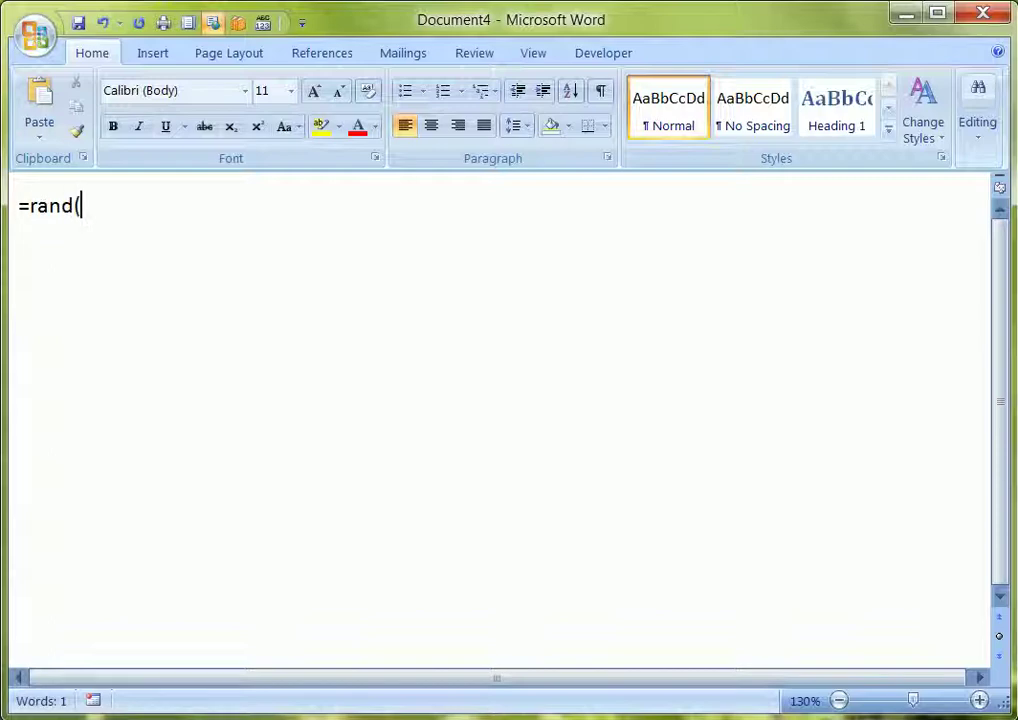
pyautogui.press('Return')
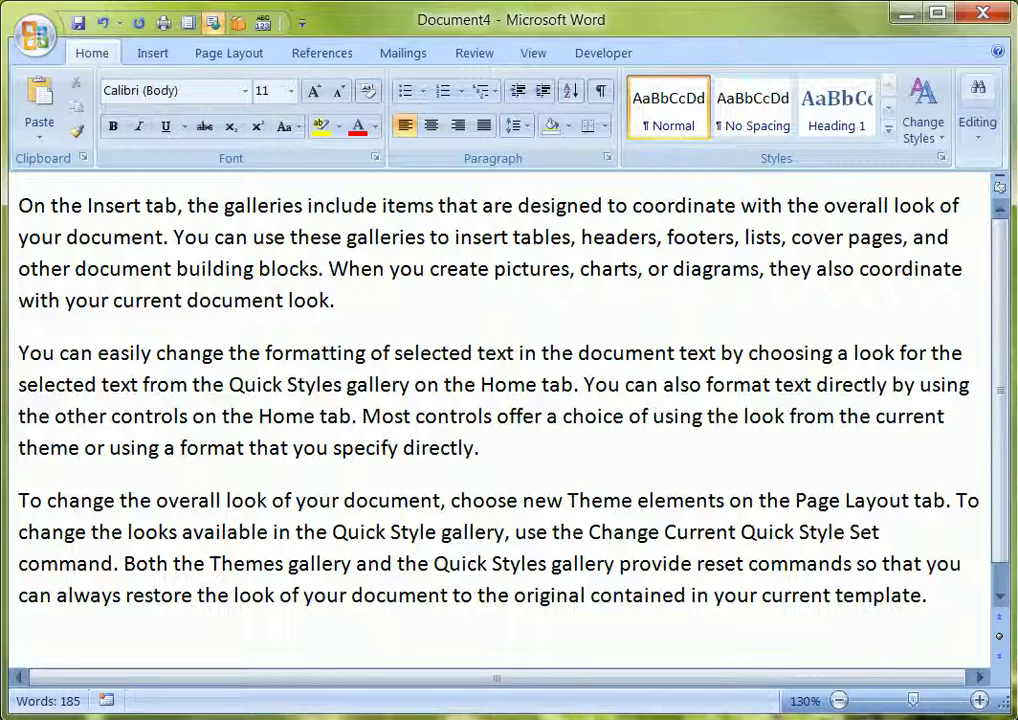
# - Add test double spaces at nine spots in the sample text, then show the Developer tab
pyautogui.click(287, 237)
pyautogui.click(427, 268)
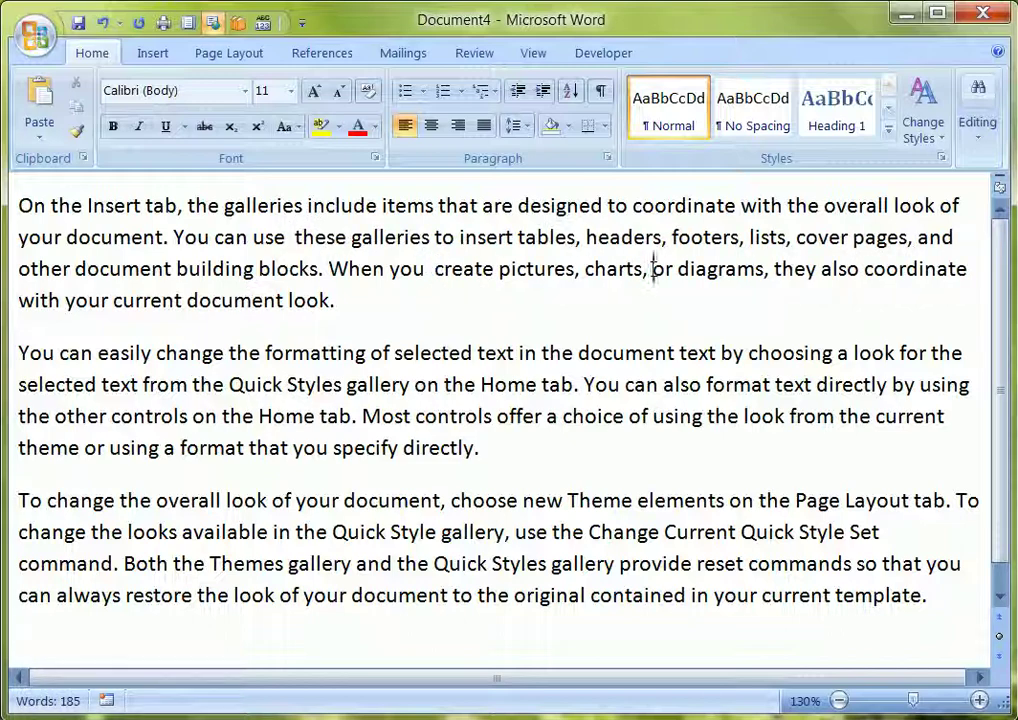
pyautogui.click(579, 268)
pyautogui.click(577, 384)
pyautogui.click(360, 416)
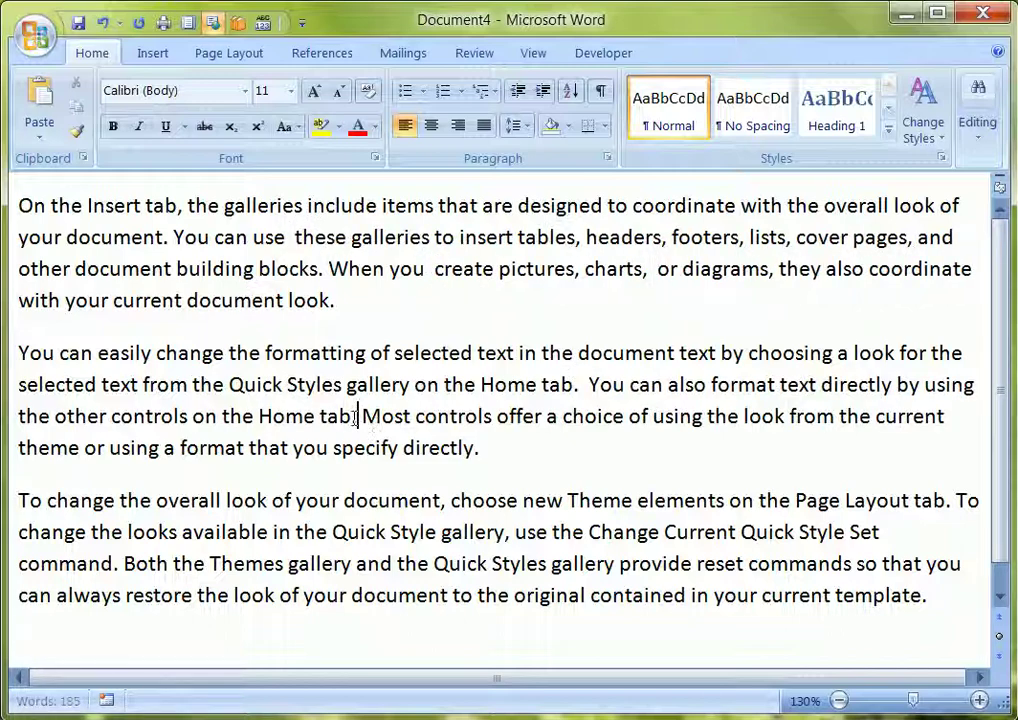
pyautogui.click(176, 447)
pyautogui.click(333, 532)
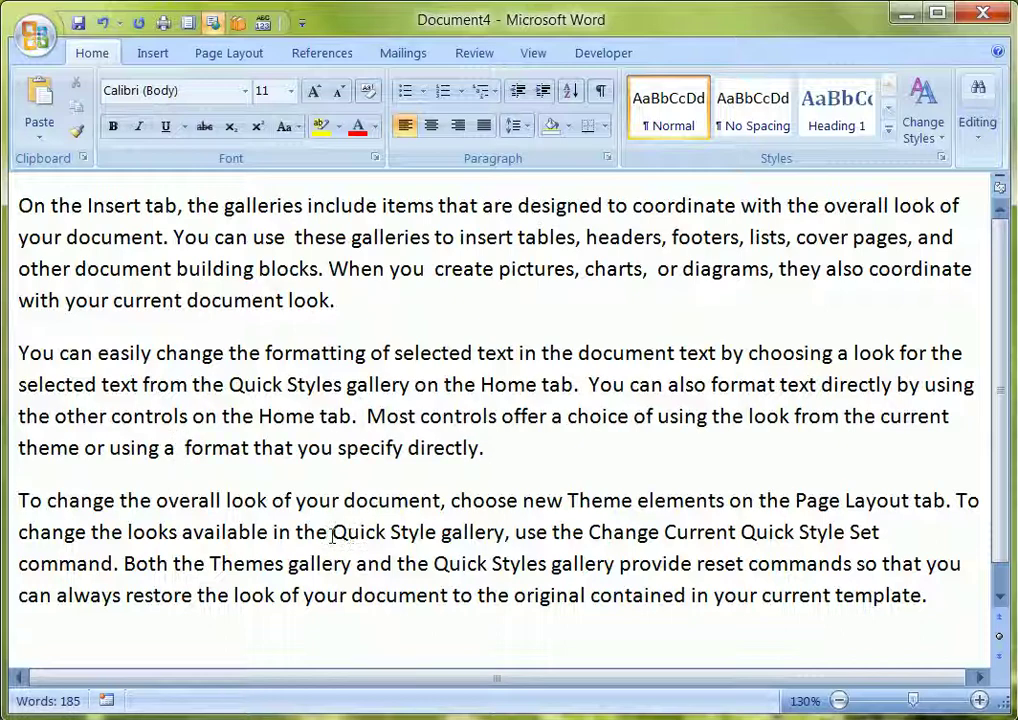
pyautogui.click(596, 532)
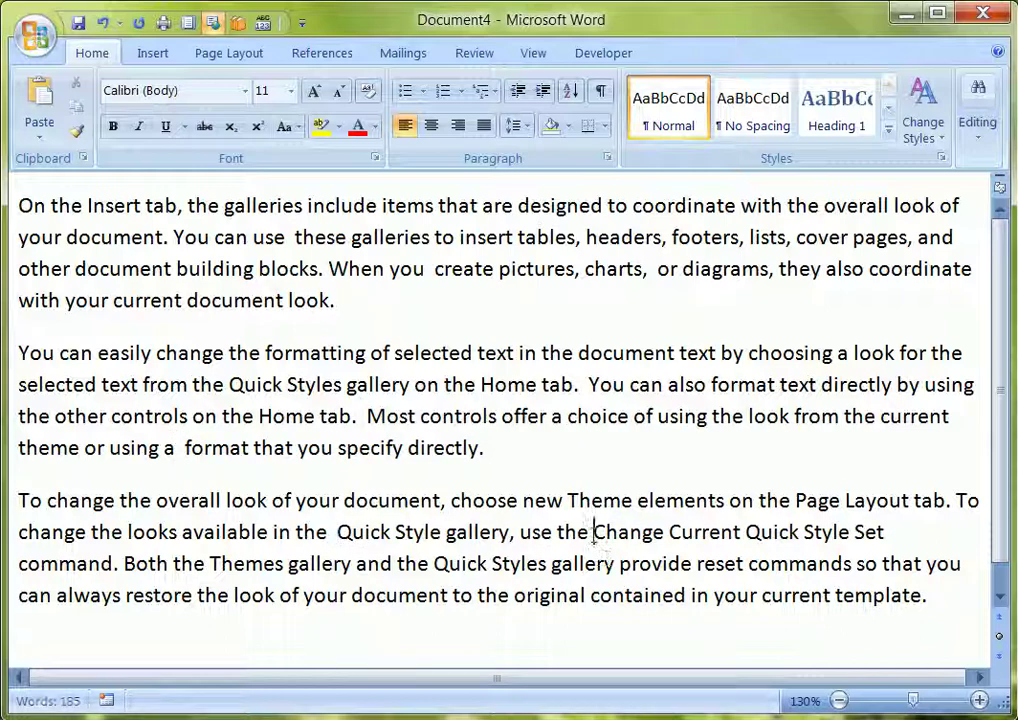
pyautogui.click(222, 205)
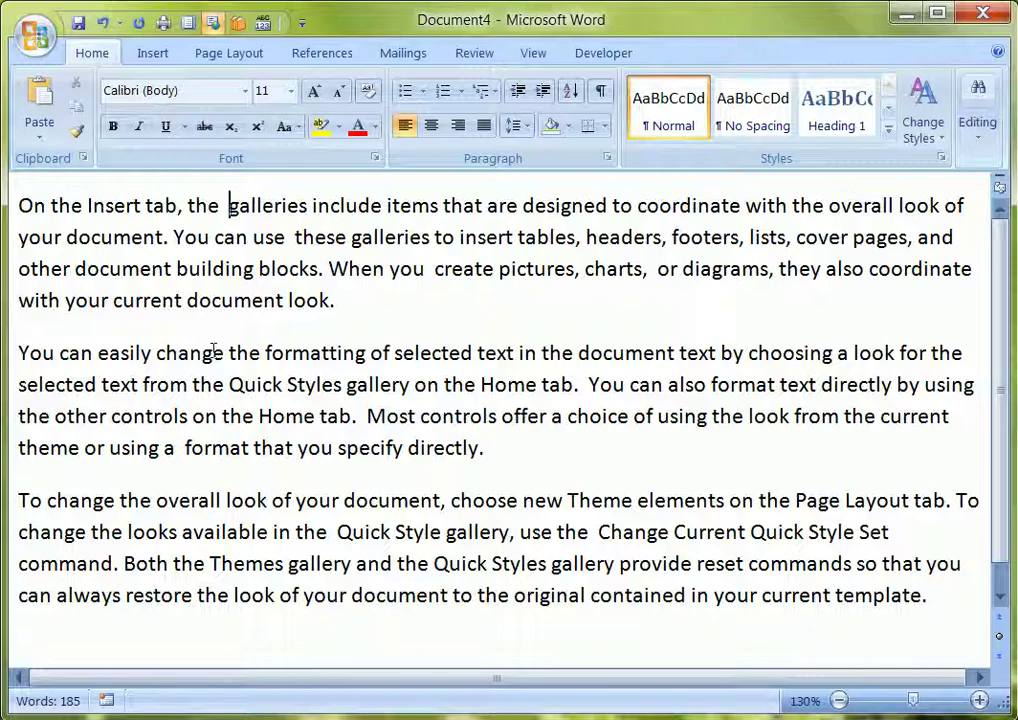
pyautogui.click(610, 54)
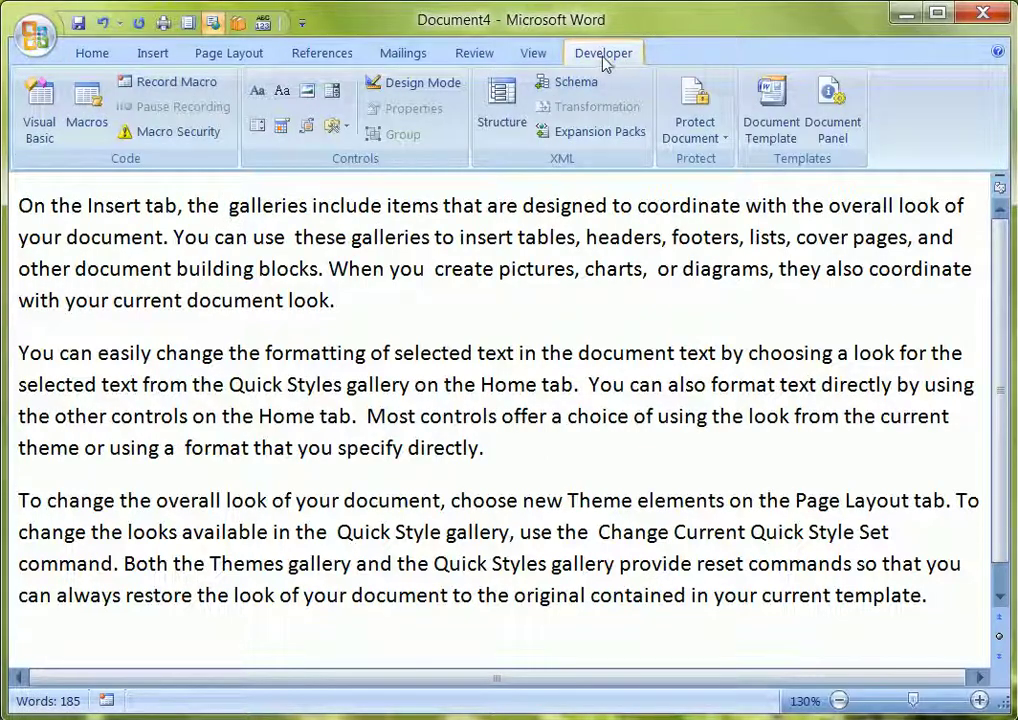
pyautogui.click(35, 38)
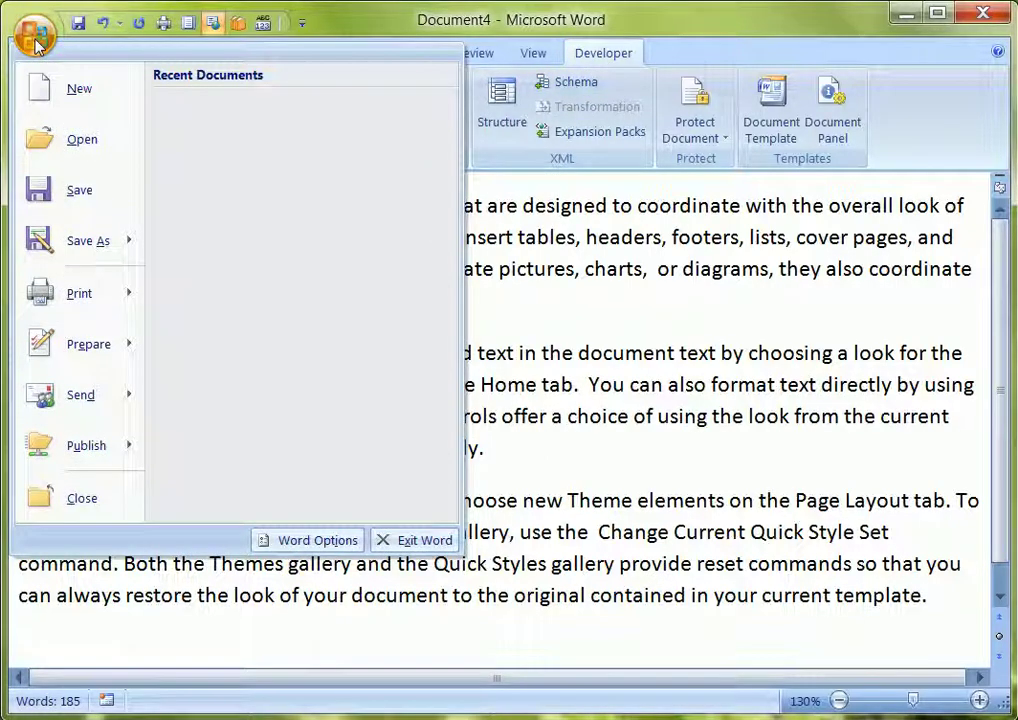
pyautogui.click(270, 540)
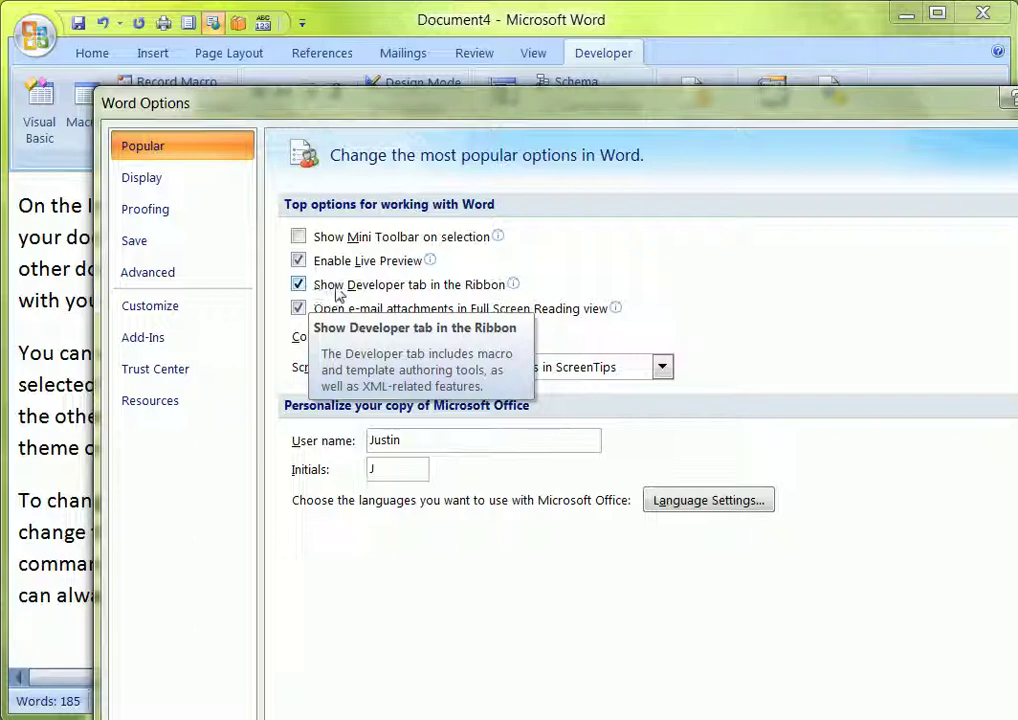
pyautogui.click(298, 287)
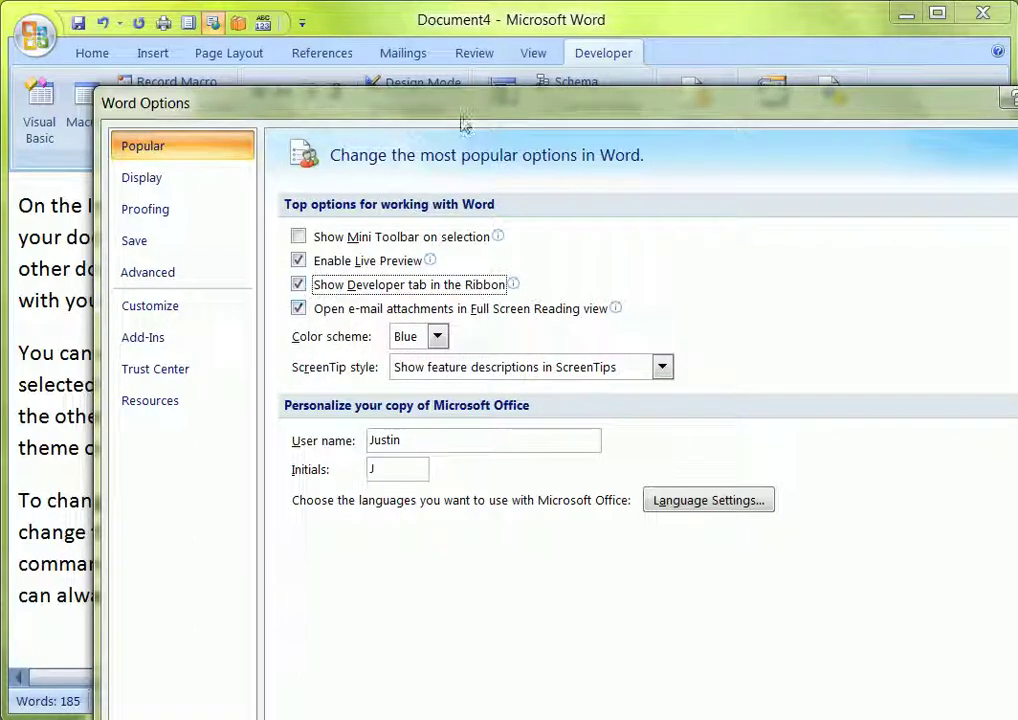
pyautogui.moveTo(466, 105); pyautogui.dragTo(254, 0)
pyautogui.click(720, 692)
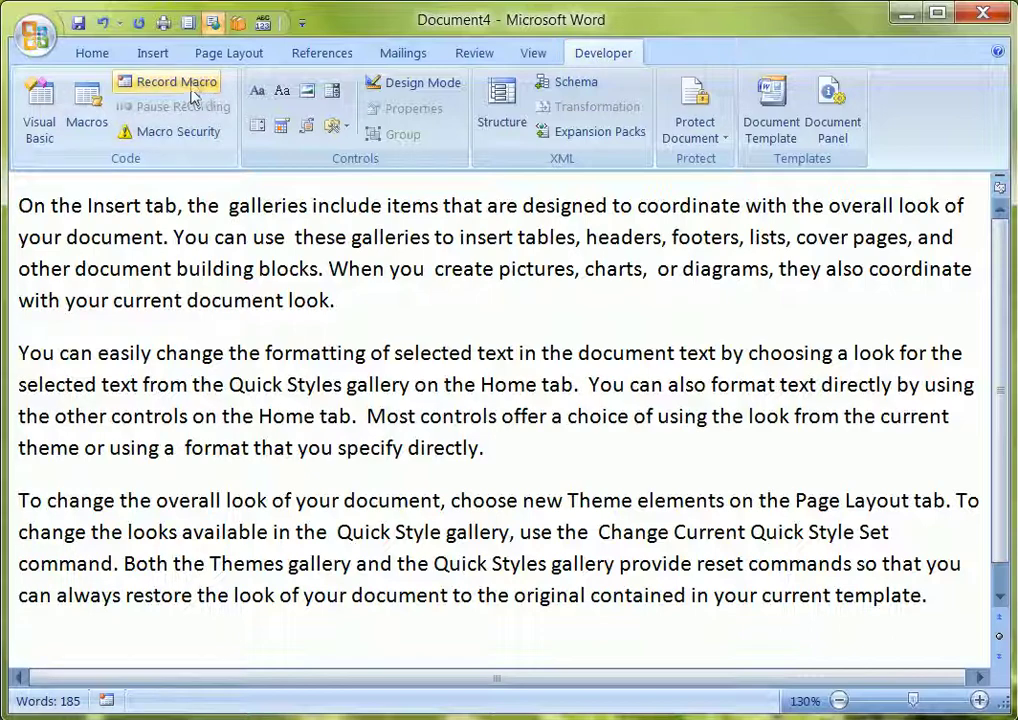
# - Start recording a macro named DoubleSpace and assign it to a toolbar button
pyautogui.click(176, 82)
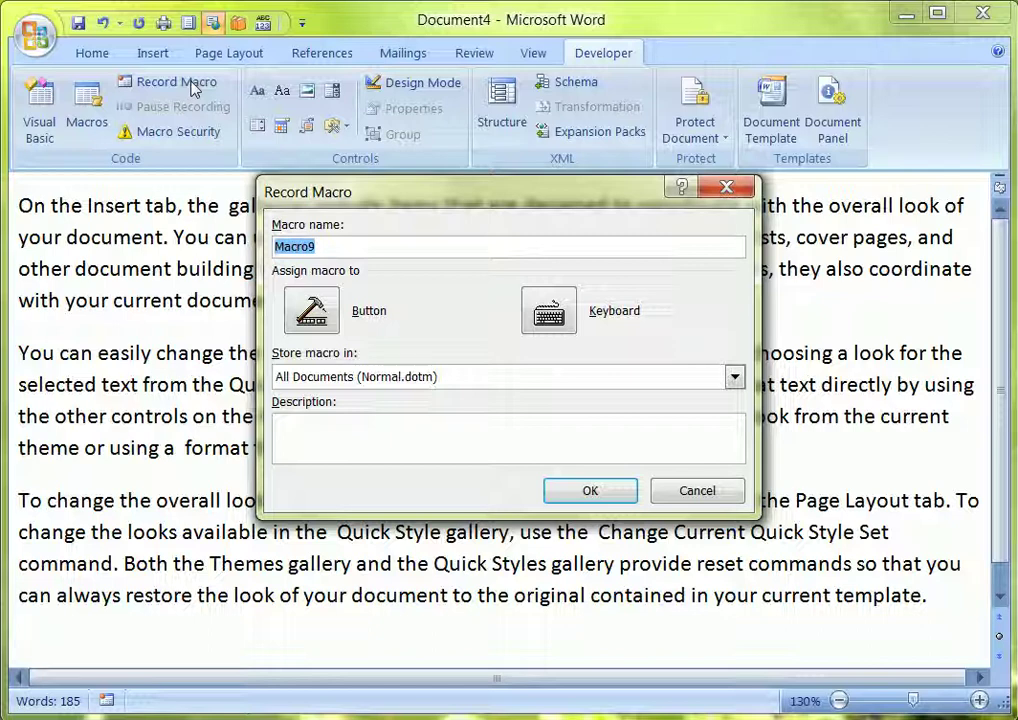
pyautogui.write('Doubl')
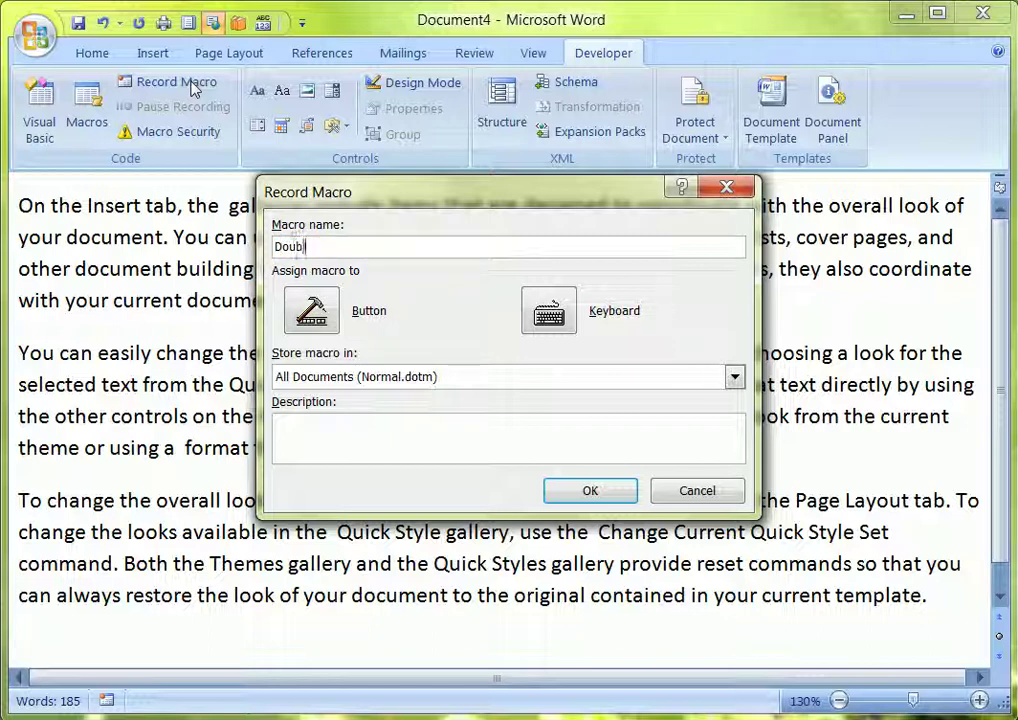
pyautogui.write('eSpace')
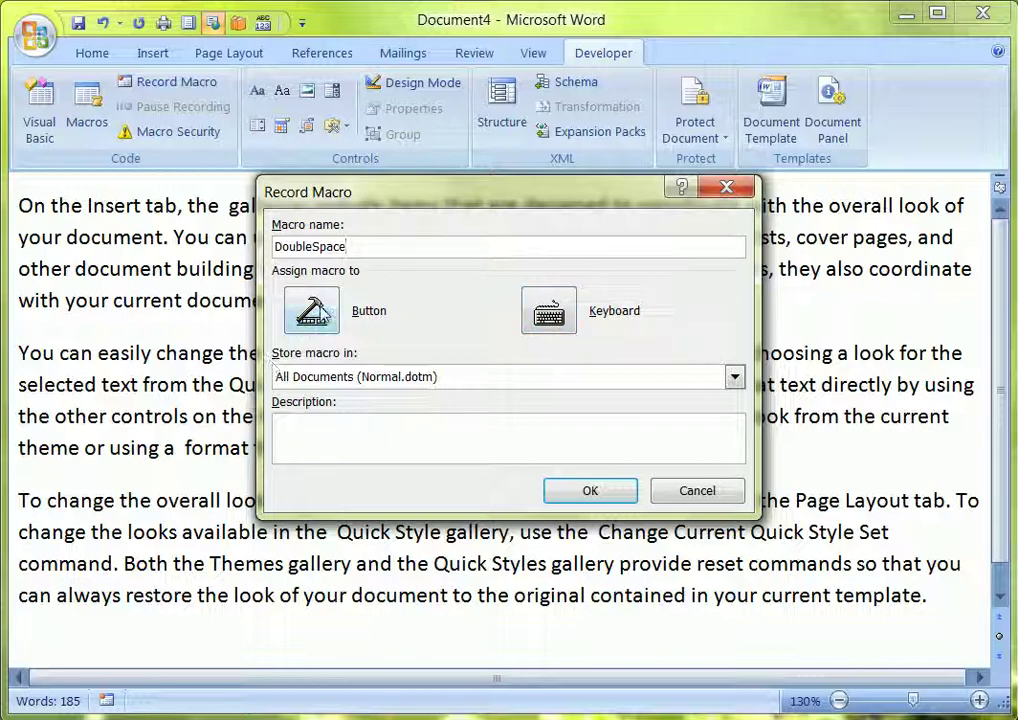
pyautogui.click(312, 312)
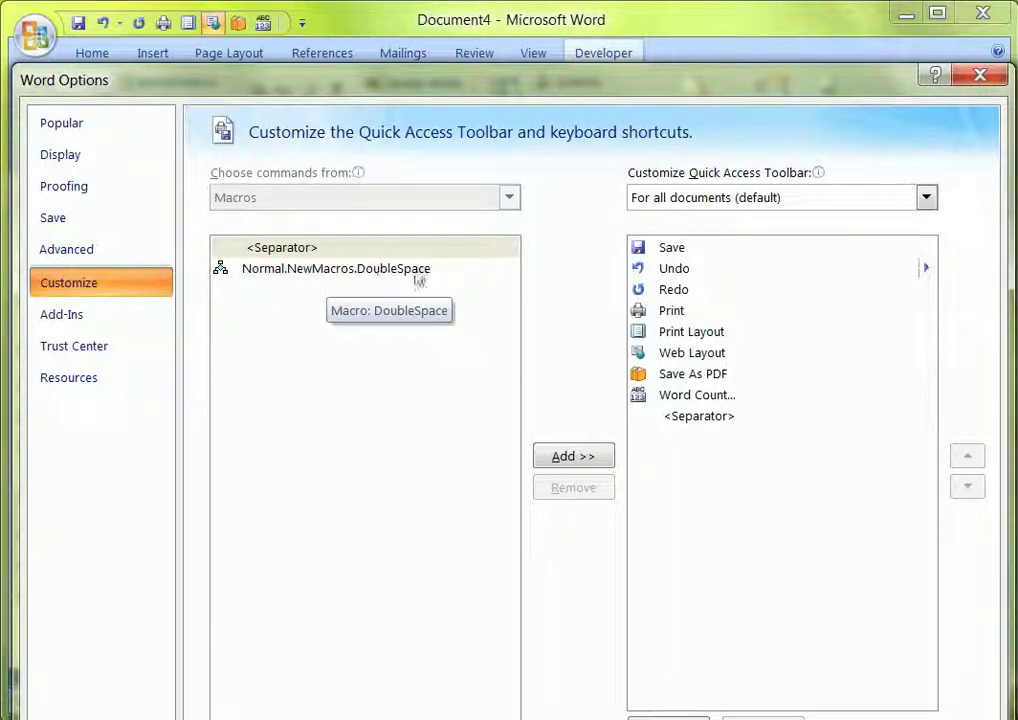
# - Add Normal.NewMacros.DoubleSpace to the Quick Access Toolbar and select the new entry
pyautogui.click(343, 274)
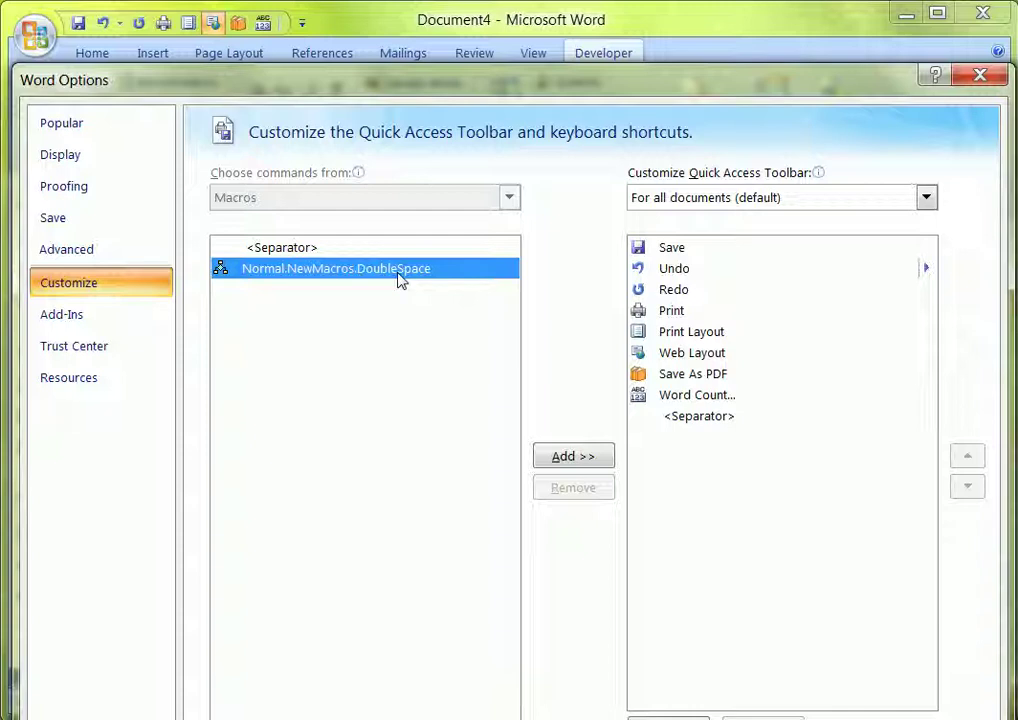
pyautogui.click(565, 460)
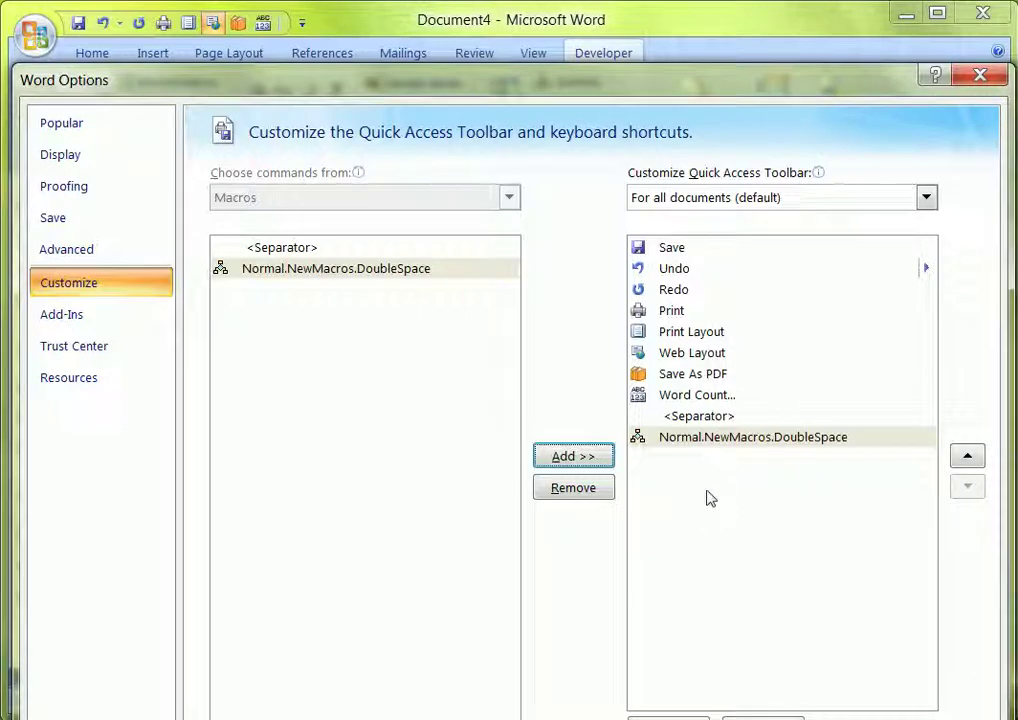
pyautogui.click(699, 438)
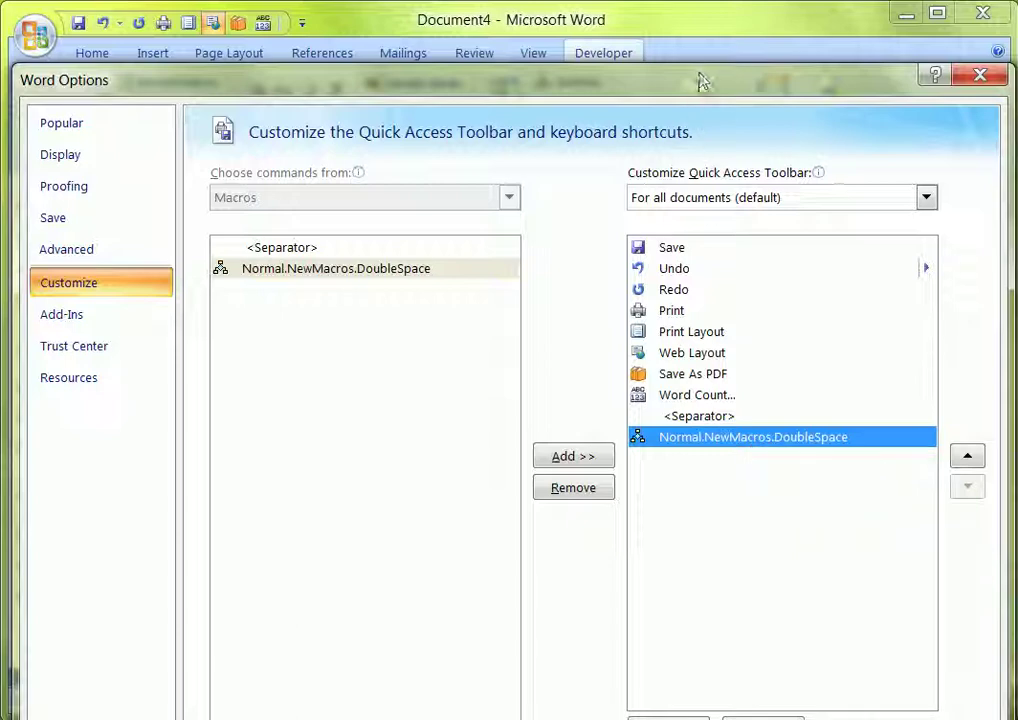
pyautogui.moveTo(700, 100); pyautogui.dragTo(654, 39)
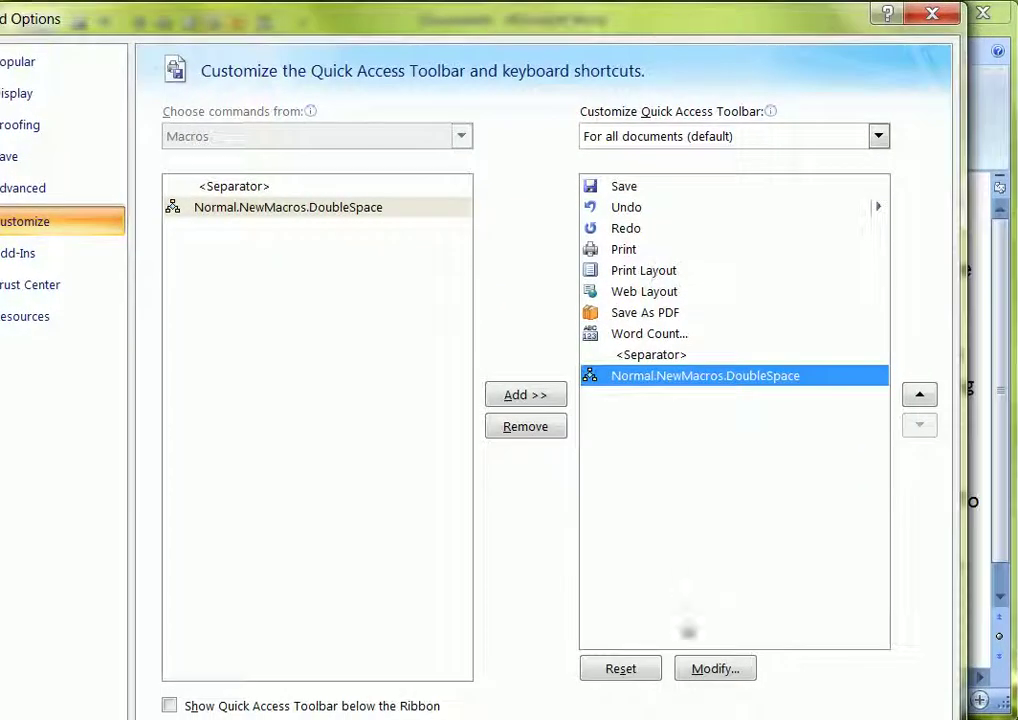
# - Give the DoubleSpace button a checkmark icon and the display name 'Get rid of double spaces'
pyautogui.click(712, 669)
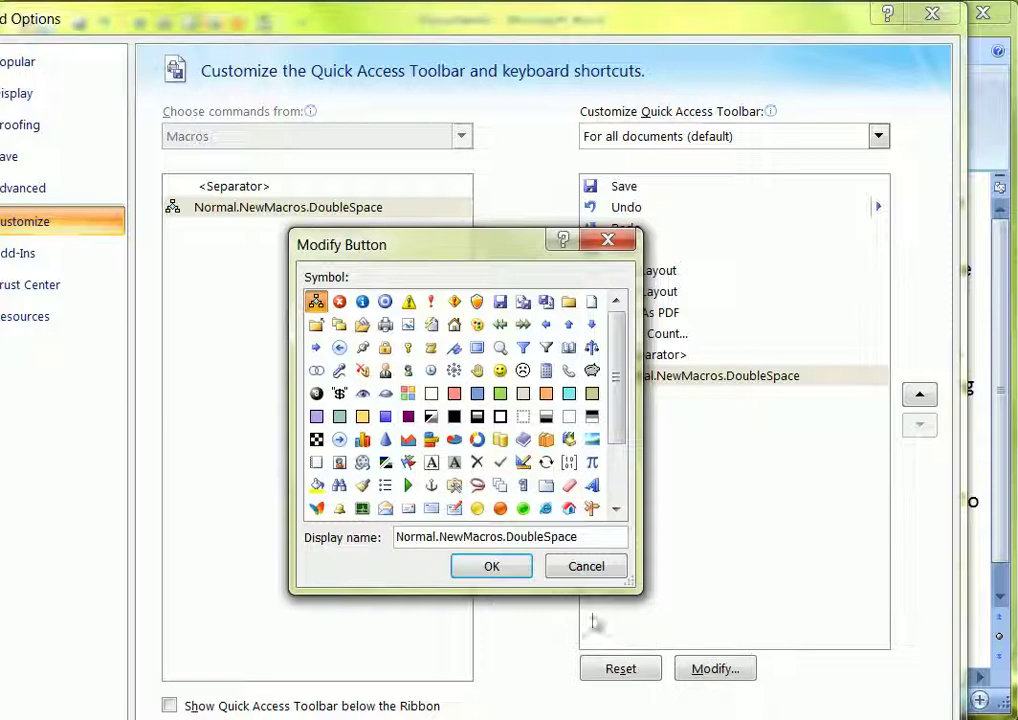
pyautogui.moveTo(511, 245); pyautogui.dragTo(425, 246)
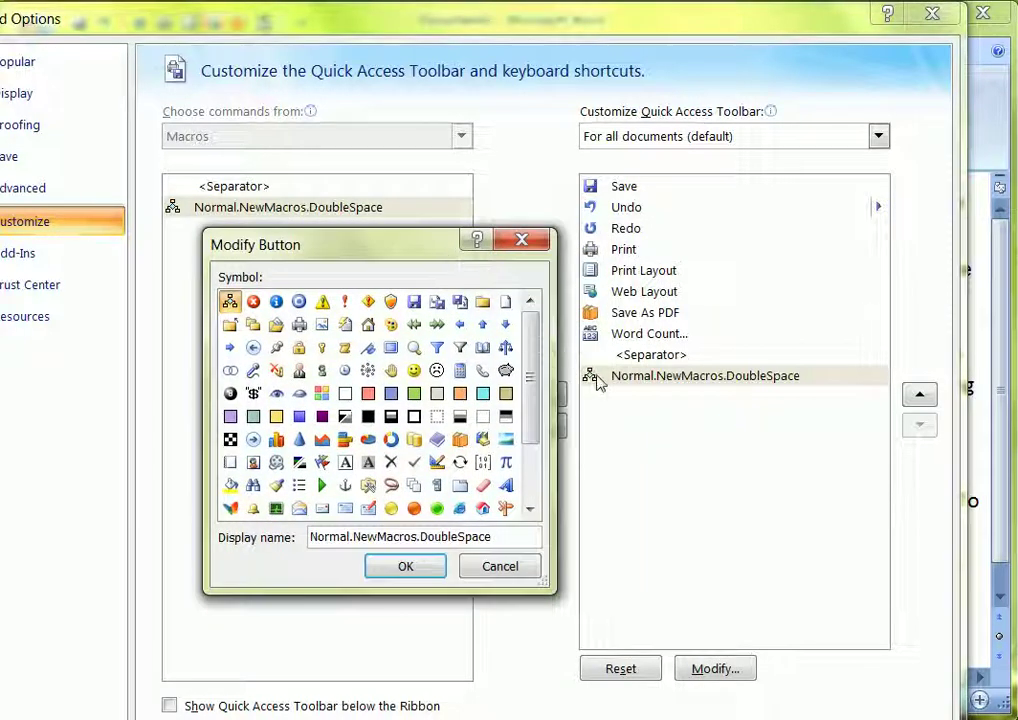
pyautogui.click(415, 464)
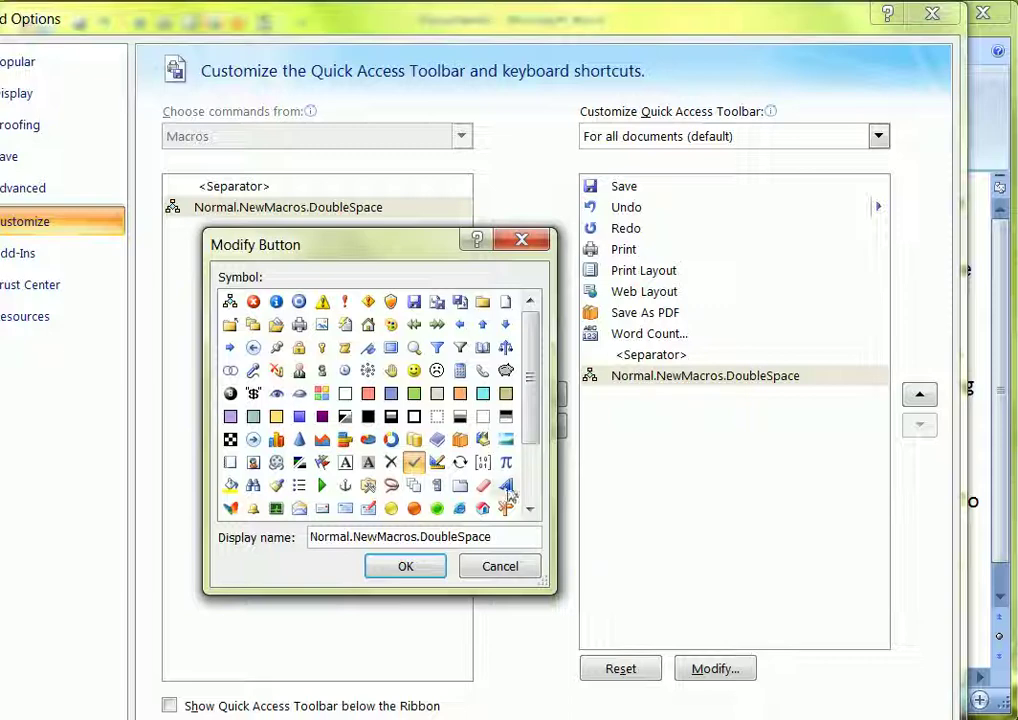
pyautogui.moveTo(492, 537); pyautogui.dragTo(250, 545)
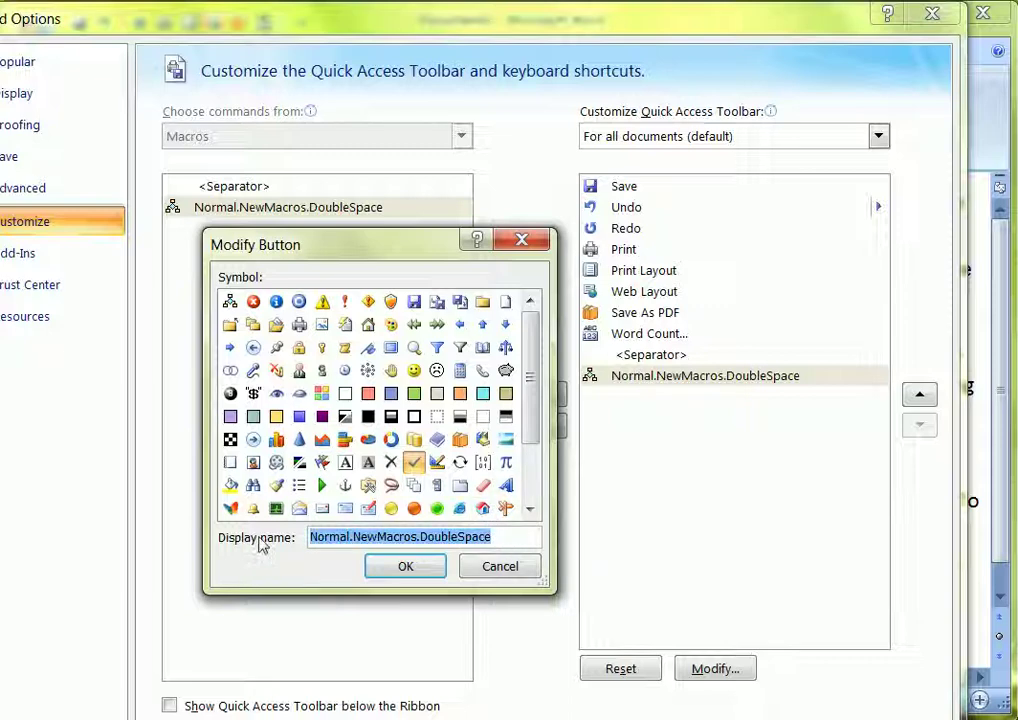
pyautogui.write('G')
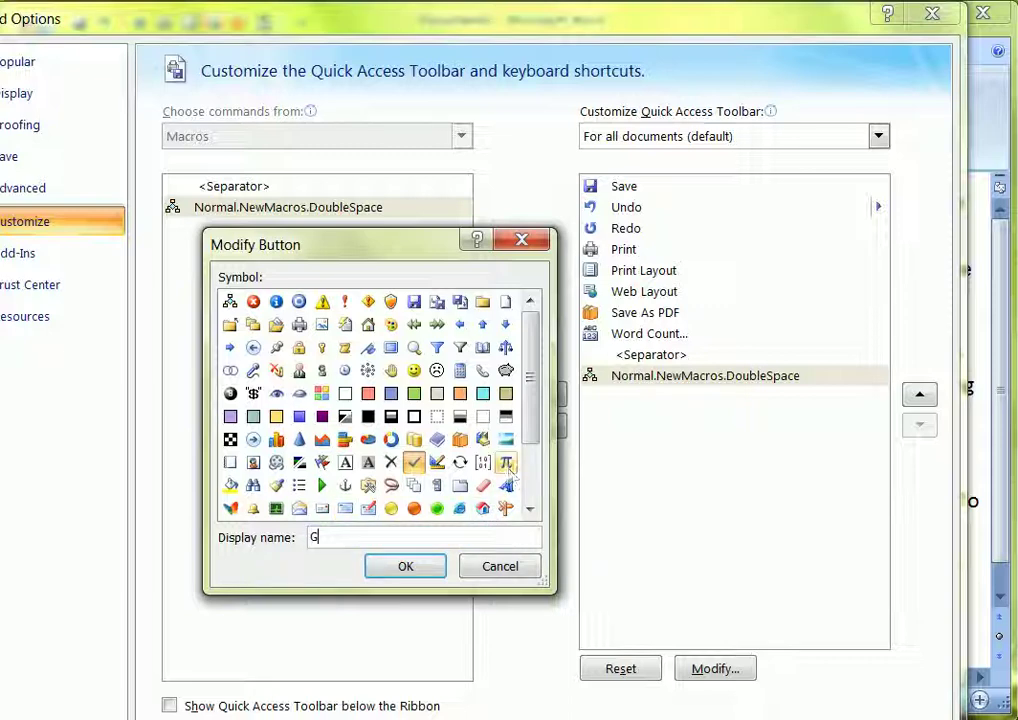
pyautogui.write('et rid of double ')
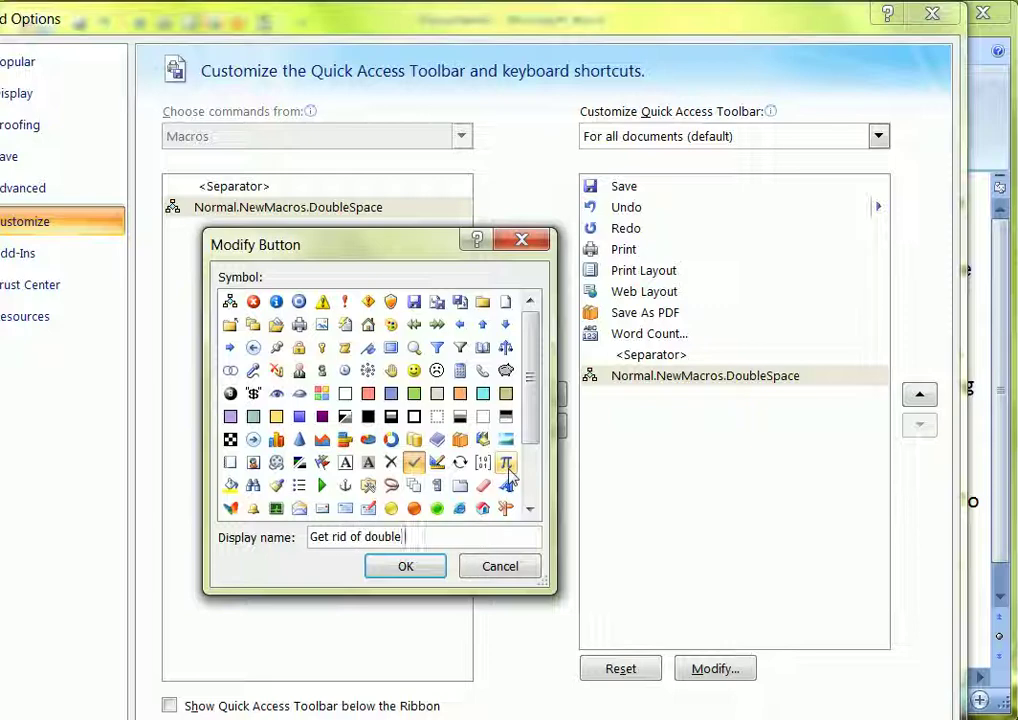
pyautogui.write('spaces')
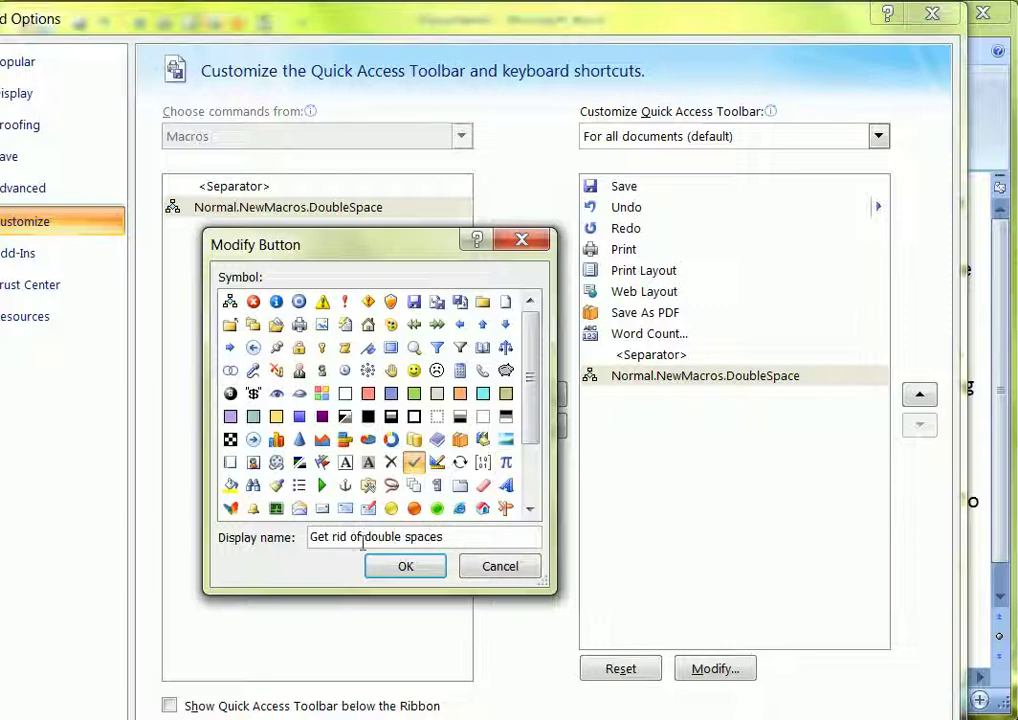
pyautogui.click(400, 567)
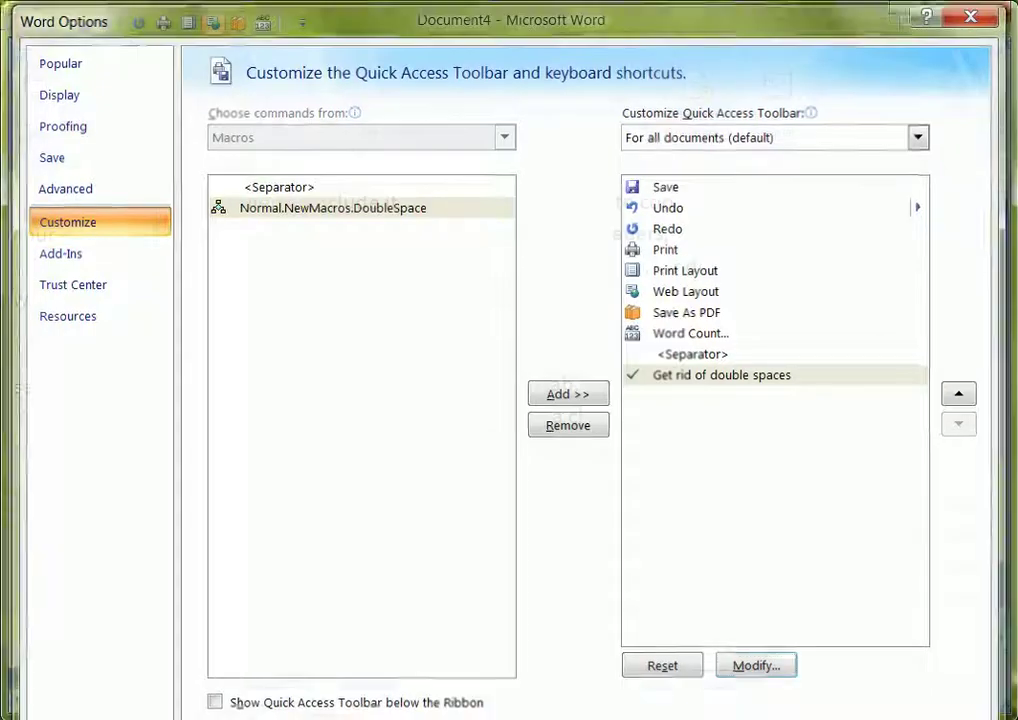
# - Close Word Options to begin recording and jump to the start of the document
pyautogui.press('Return')
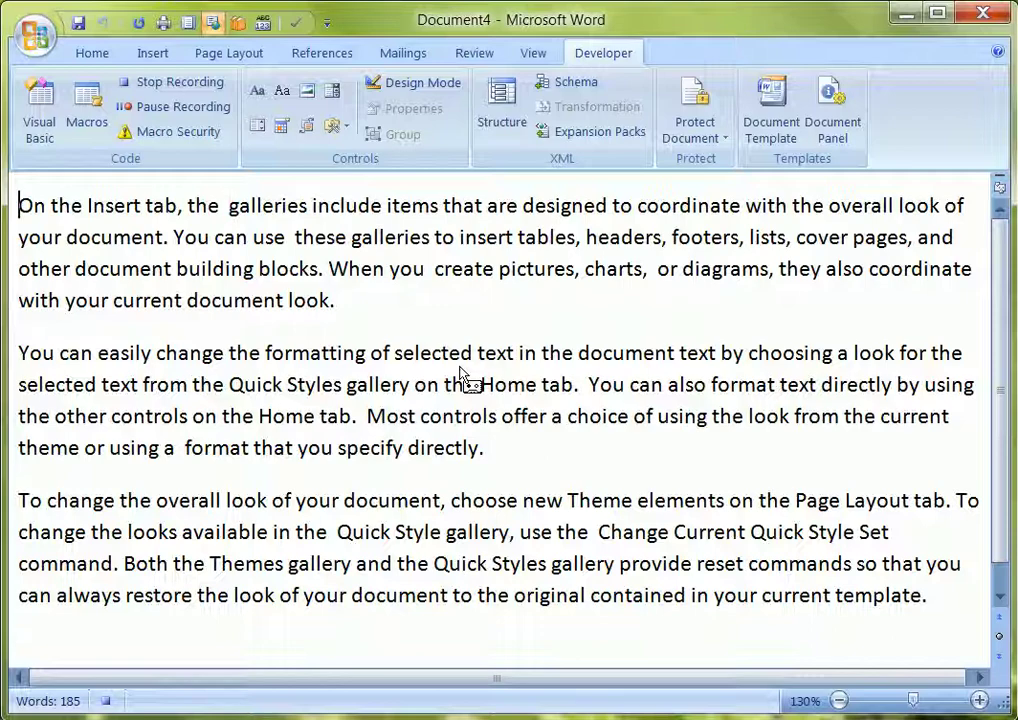
pyautogui.hotkey('ctrl', 'Home')
# - Replace all double spaces with single spaces in Find and Replace, confirming the 9 replacements
pyautogui.moveTo(83, 252); pyautogui.dragTo(204, 280)
pyautogui.hotkey('ctrl', 'h')
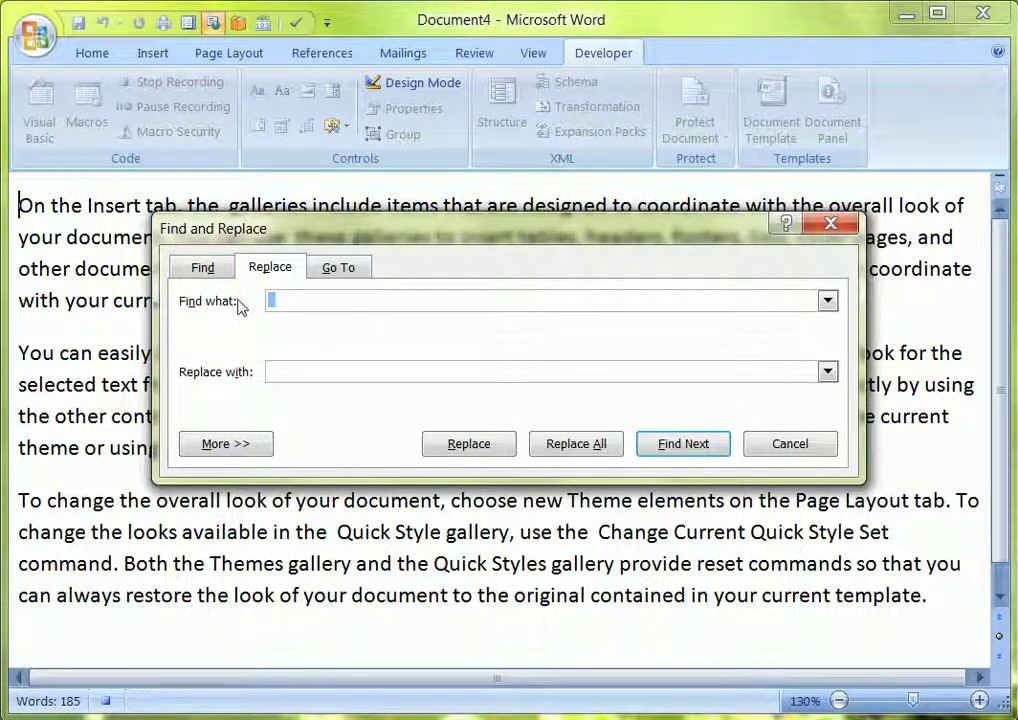
pyautogui.press('BackSpace')
pyautogui.click(328, 371)
pyautogui.click(581, 447)
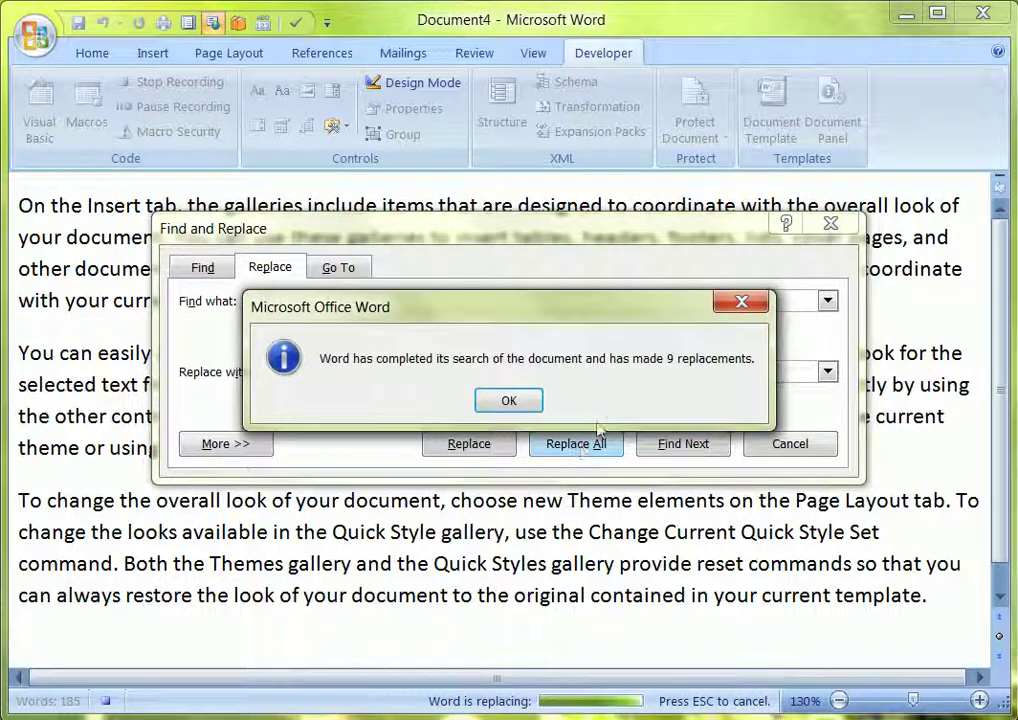
pyautogui.click(509, 402)
pyautogui.click(788, 447)
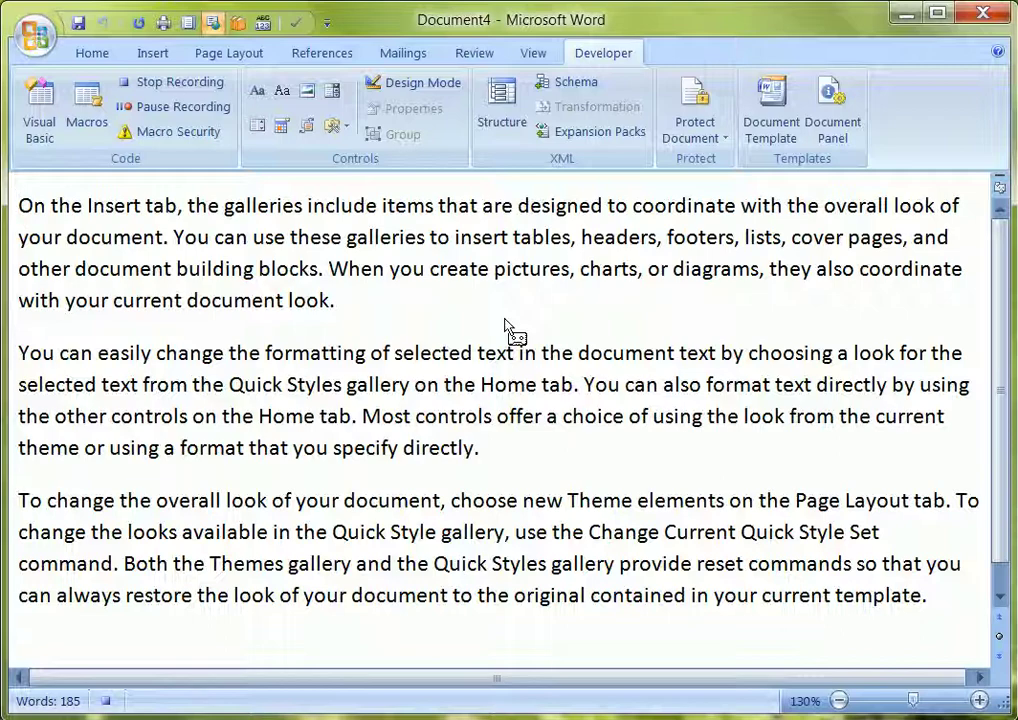
# - Stop the macro recording, click back into the text, and return to the Home tab
pyautogui.click(165, 86)
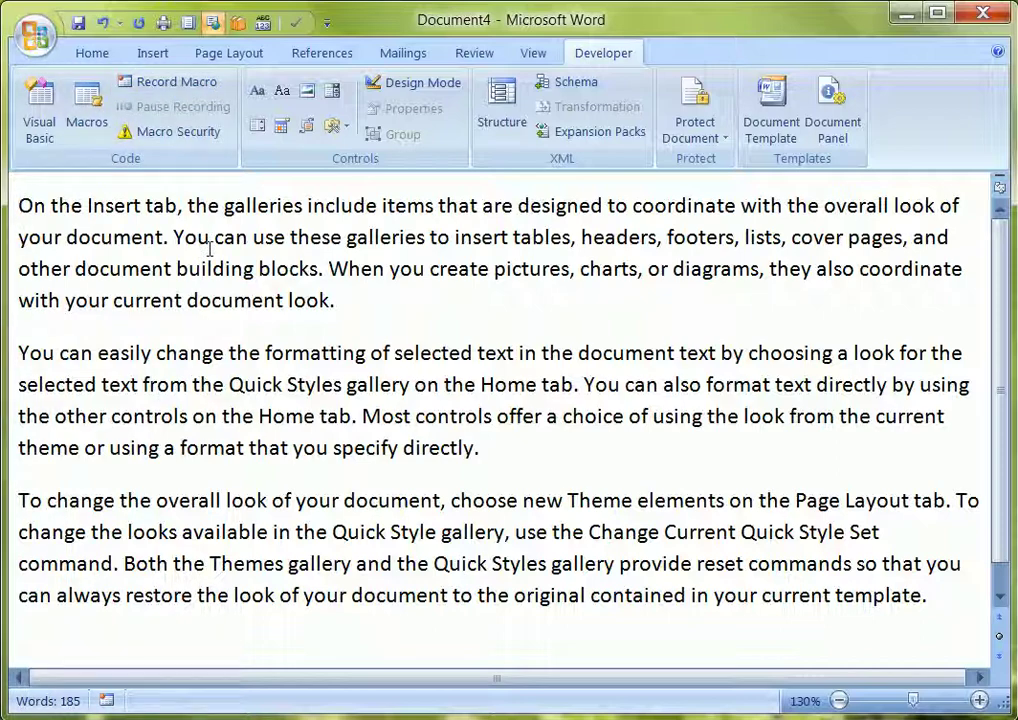
pyautogui.click(210, 240)
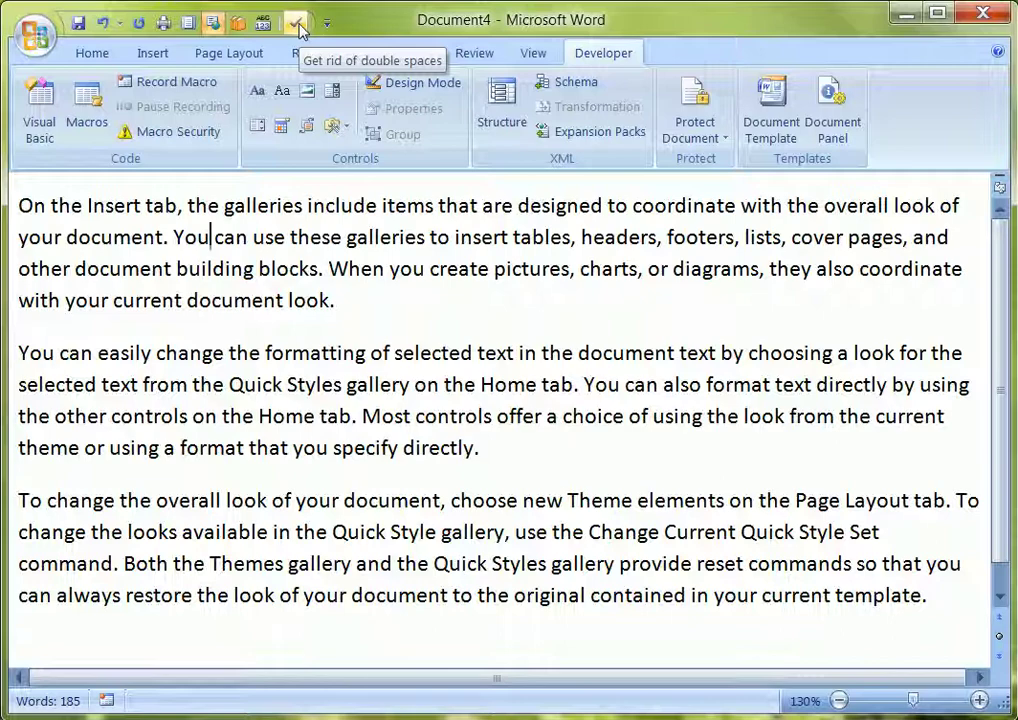
pyautogui.click(95, 53)
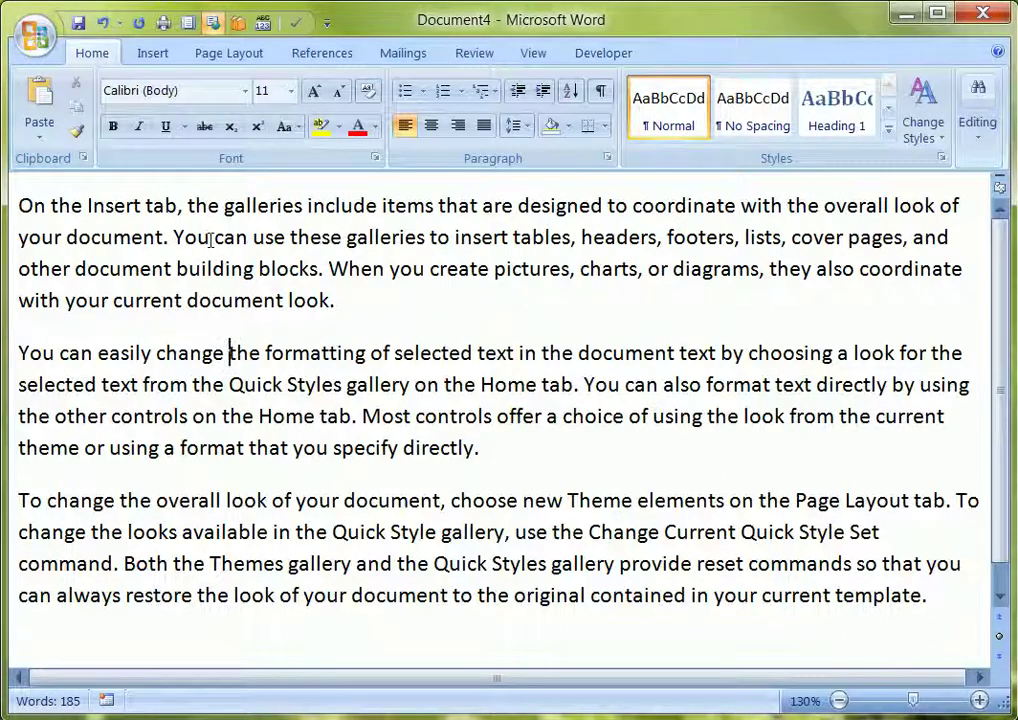
# - Add extra spaces after can, these, to, selected, text, in and the, then run the checkmark macro
pyautogui.click(254, 238)
pyautogui.click(351, 238)
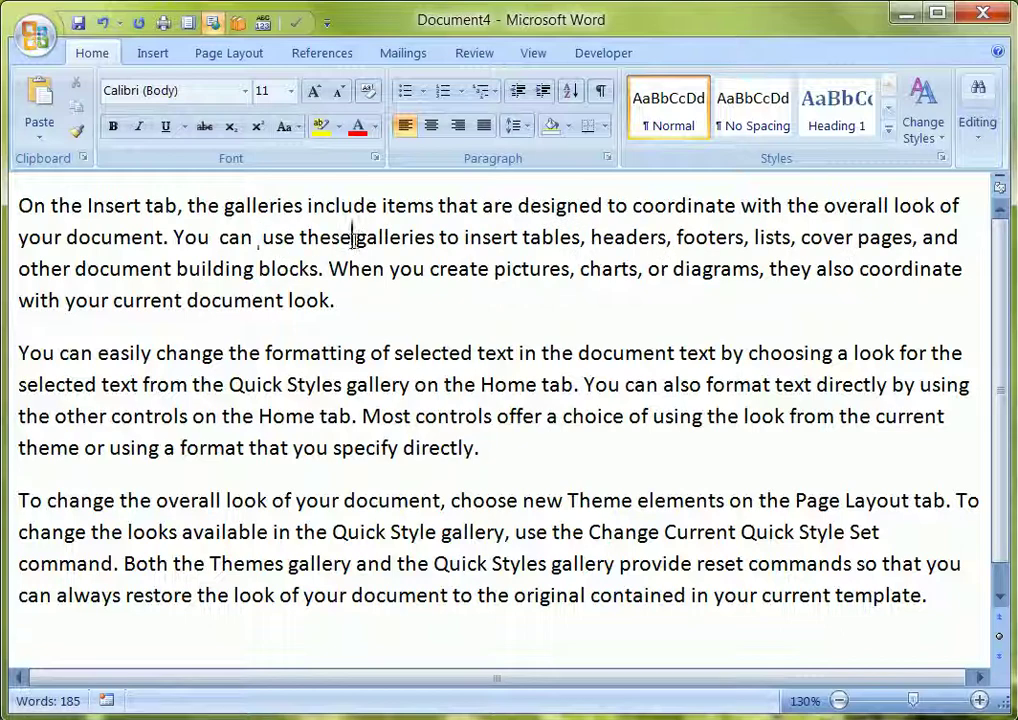
pyautogui.click(467, 238)
pyautogui.click(472, 353)
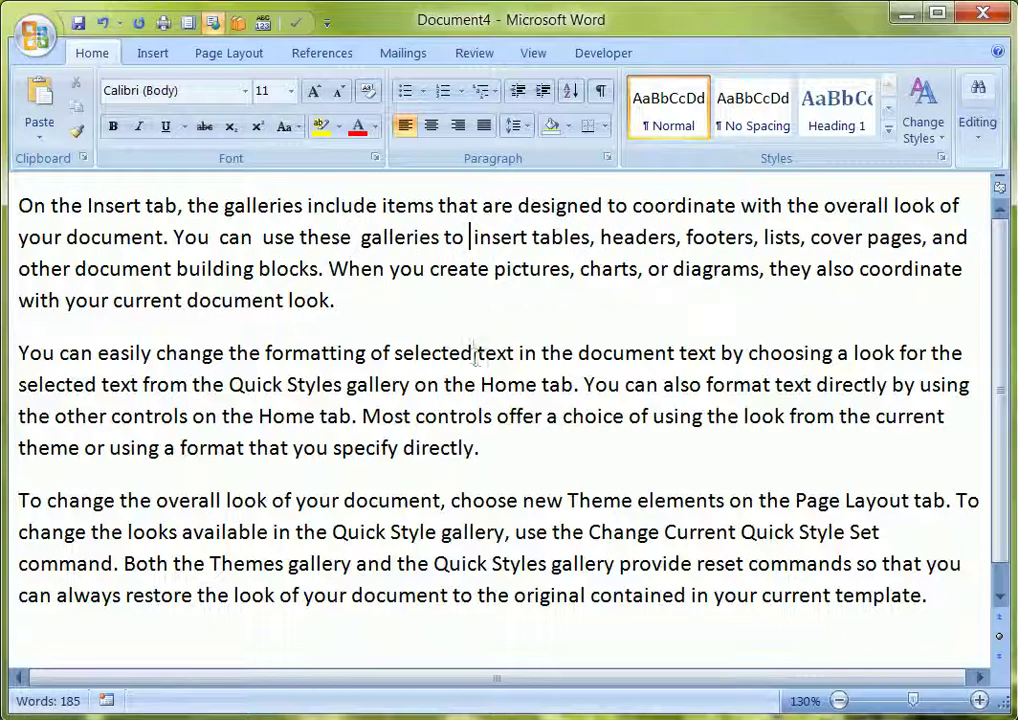
pyautogui.click(519, 353)
pyautogui.click(544, 353)
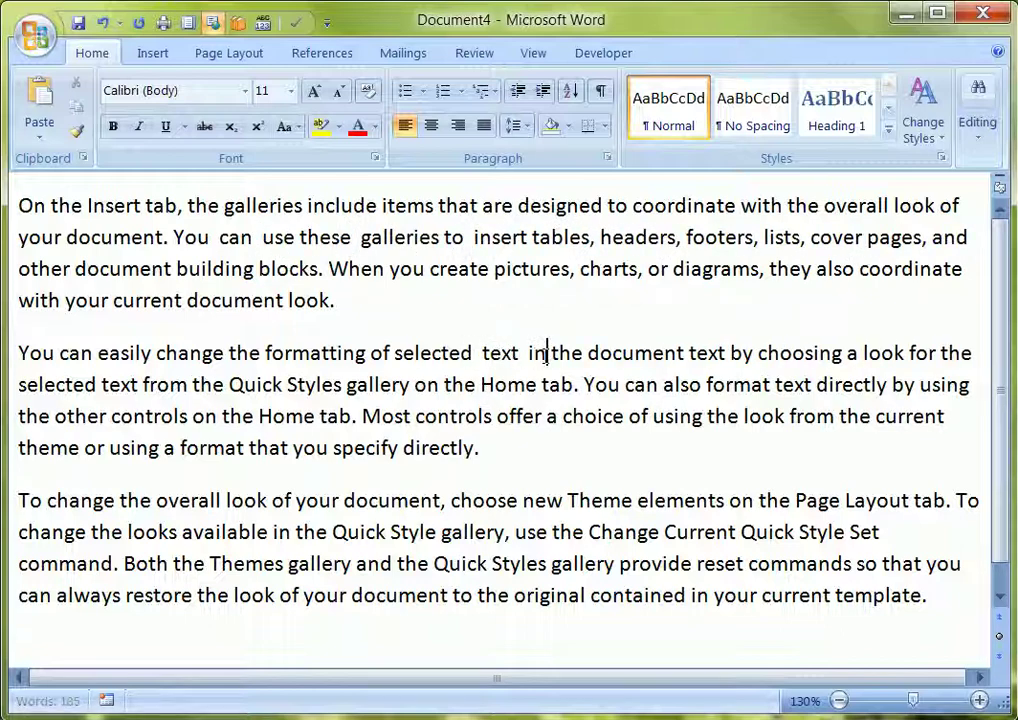
pyautogui.click(589, 354)
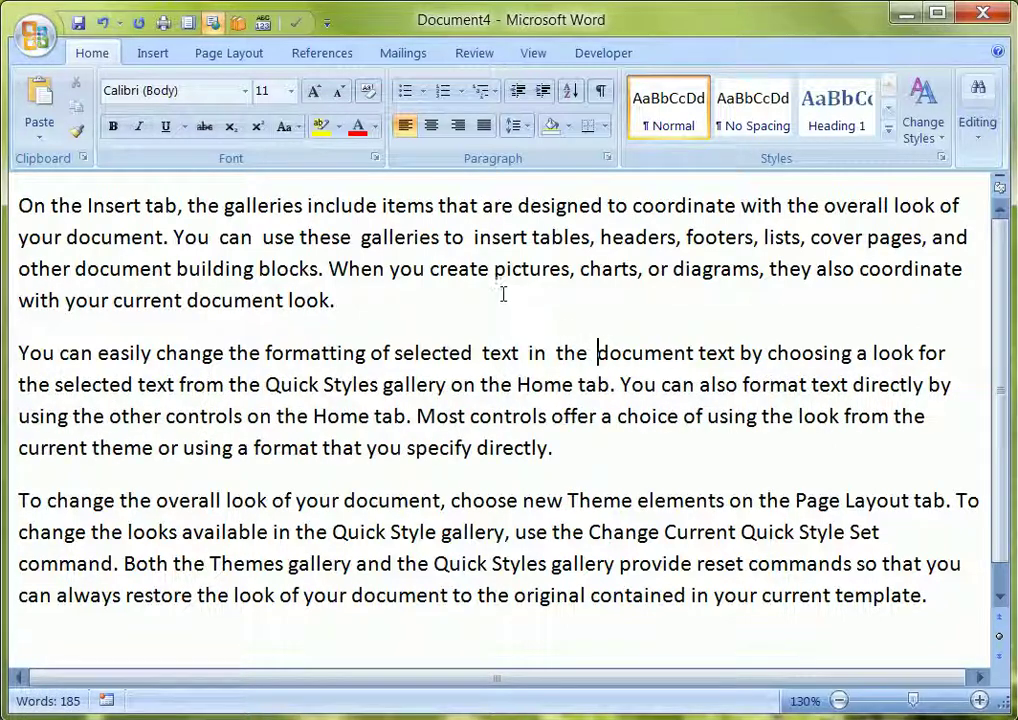
pyautogui.click(295, 24)
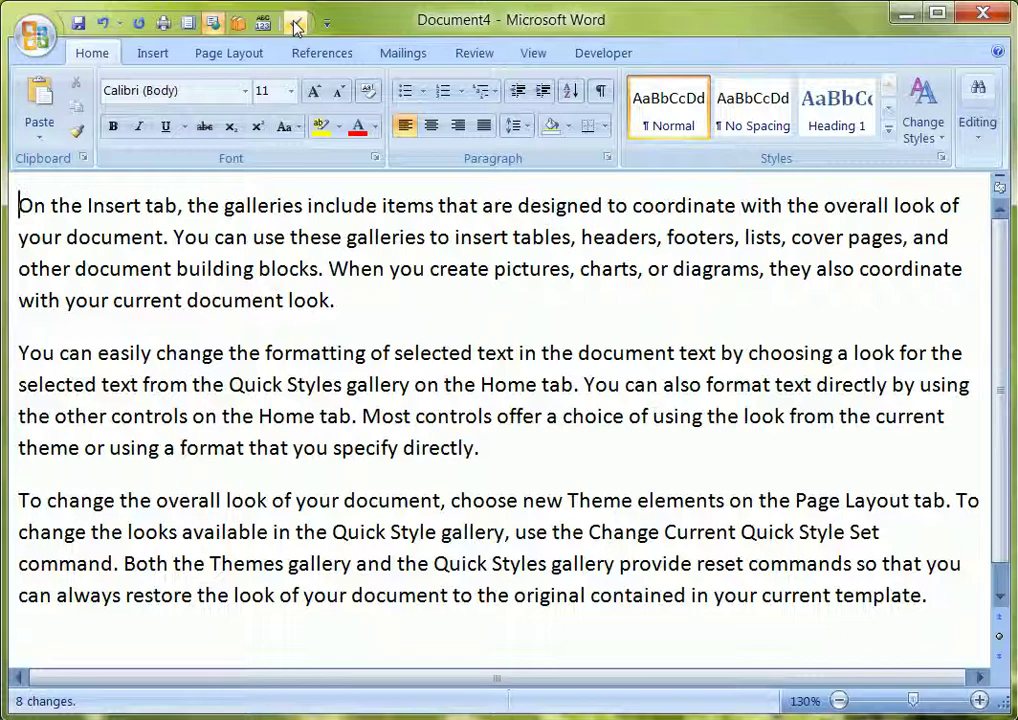
# - Add more extra spaces around document., these, create, pictures, and tables, then run the macro three times
pyautogui.click(173, 237)
pyautogui.click(357, 237)
pyautogui.click(468, 237)
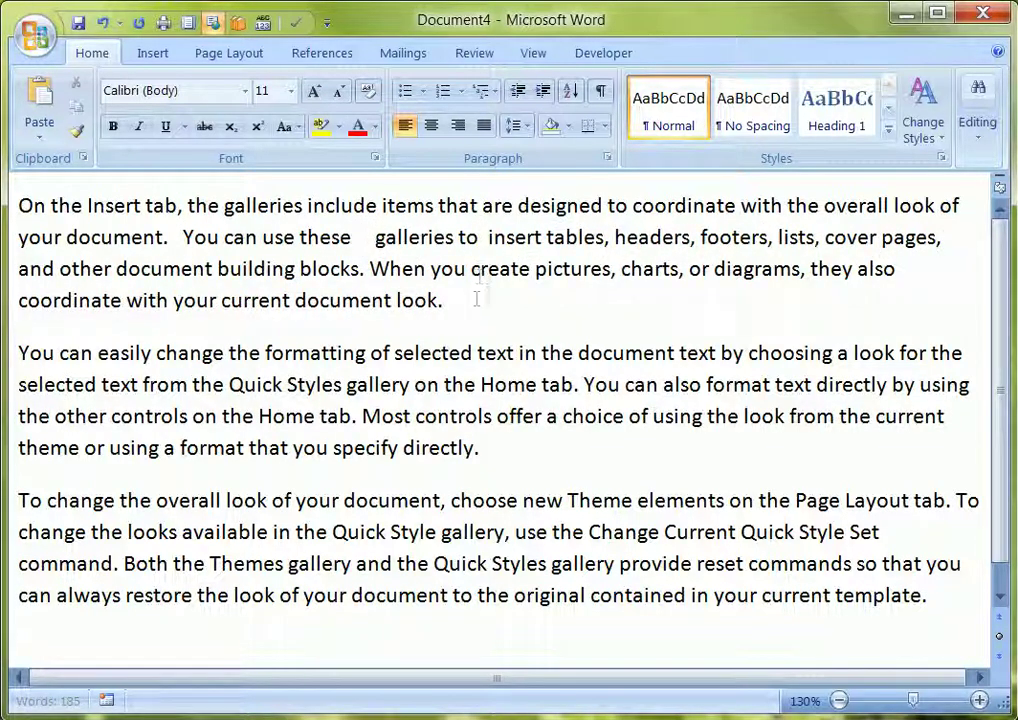
pyautogui.click(476, 270)
pyautogui.click(548, 270)
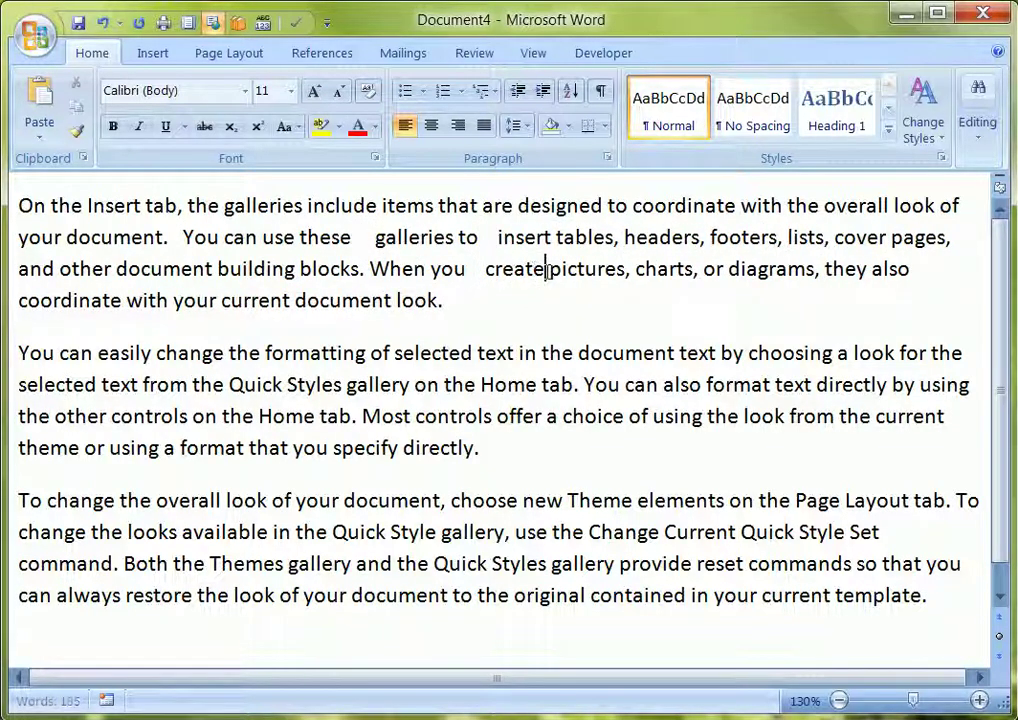
pyautogui.click(641, 270)
pyautogui.click(618, 237)
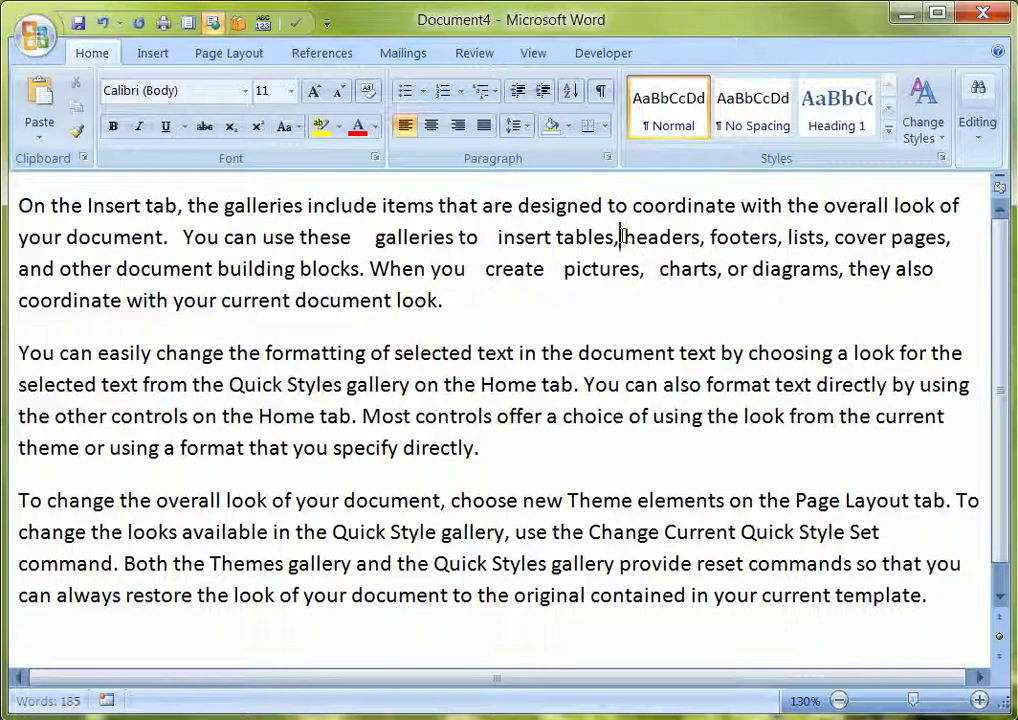
pyautogui.click(299, 24)
pyautogui.click(299, 24)
pyautogui.click(302, 26)
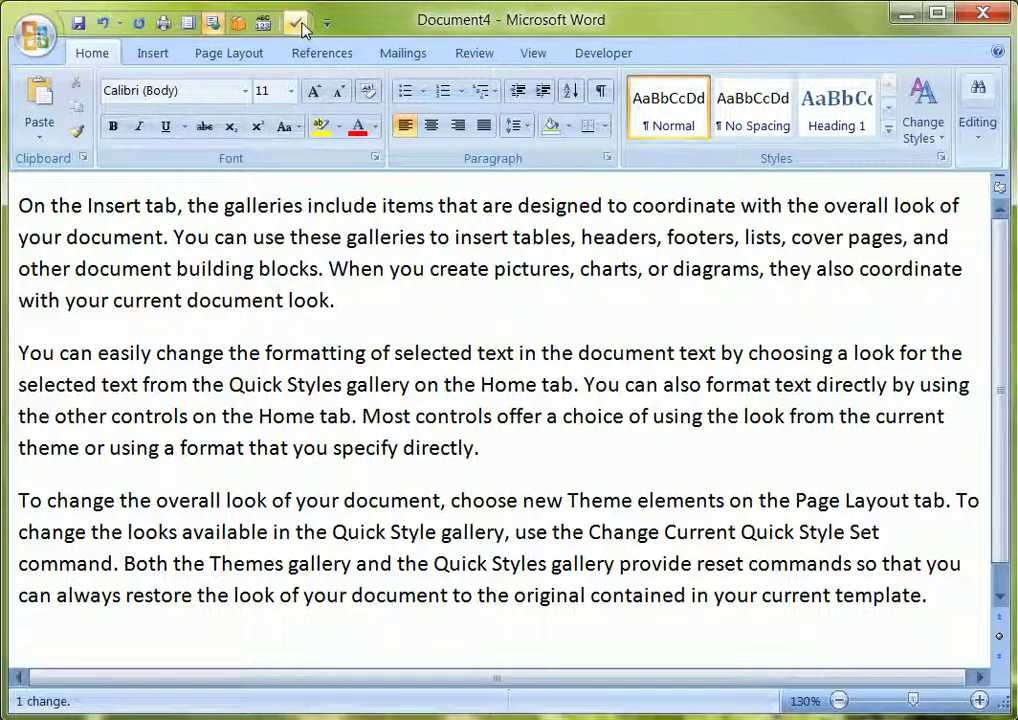